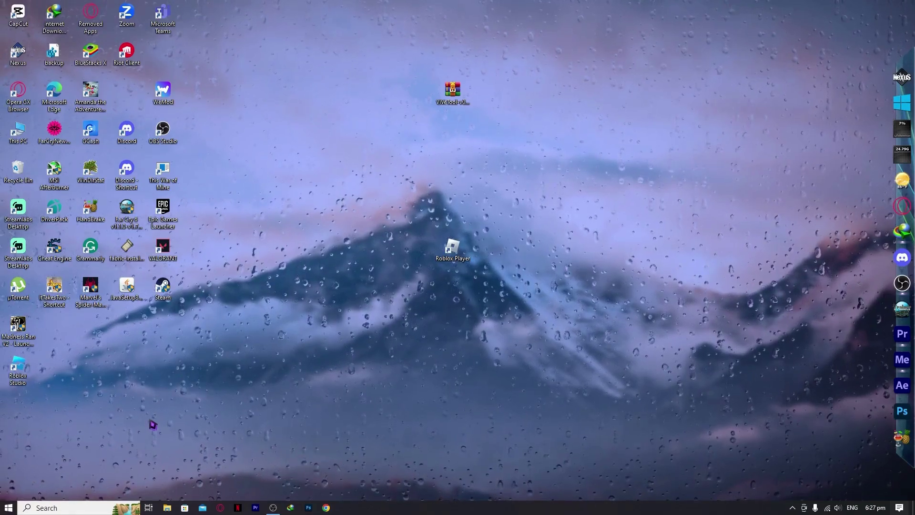
# - Search 'update' from Start, view the Check for updates settings page, then close Settings
pyautogui.click(8, 508)
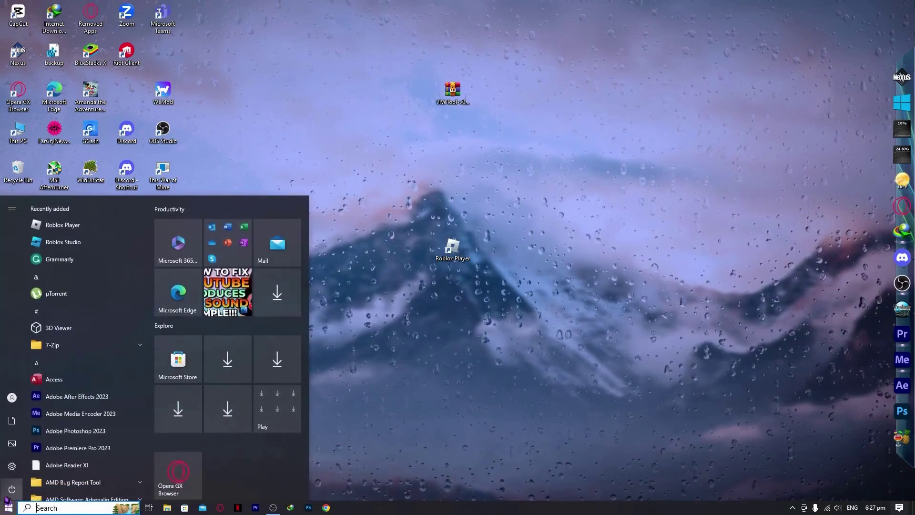
pyautogui.click(373, 359)
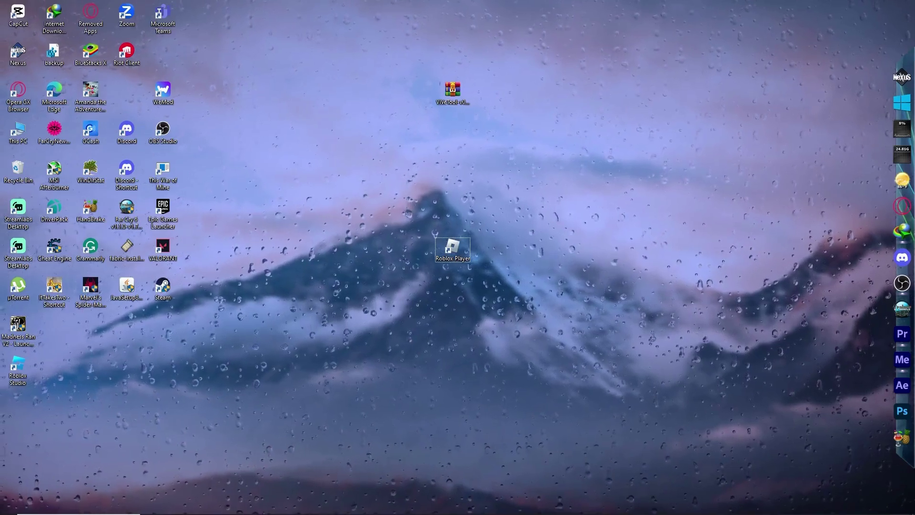
pyautogui.press('super')
pyautogui.write('w')
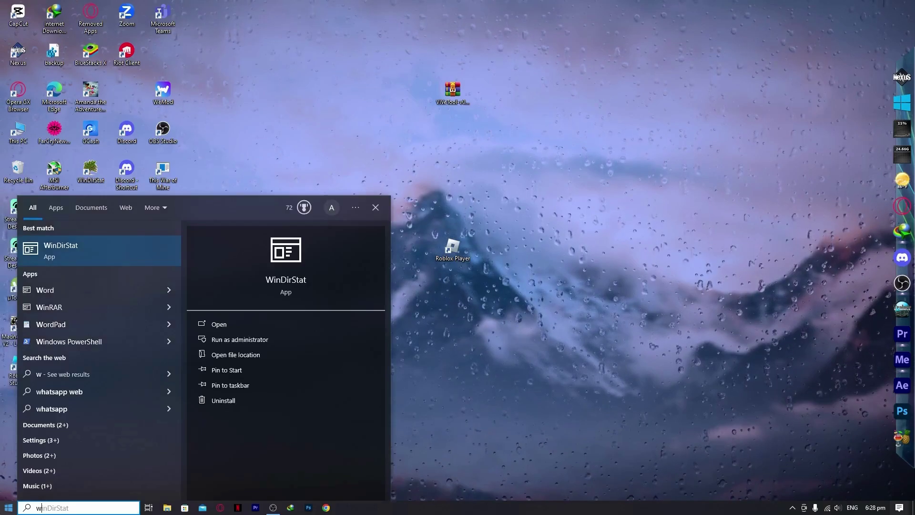
pyautogui.press('BackSpace')
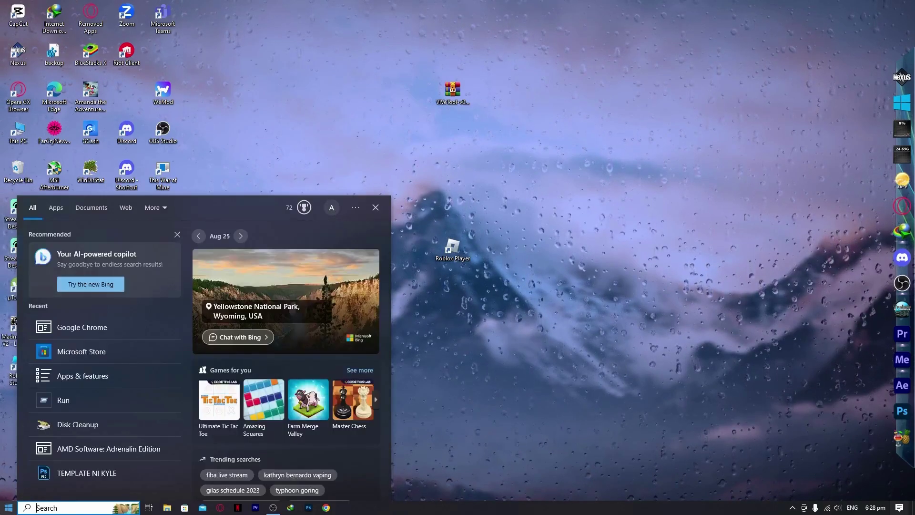
pyautogui.write('update')
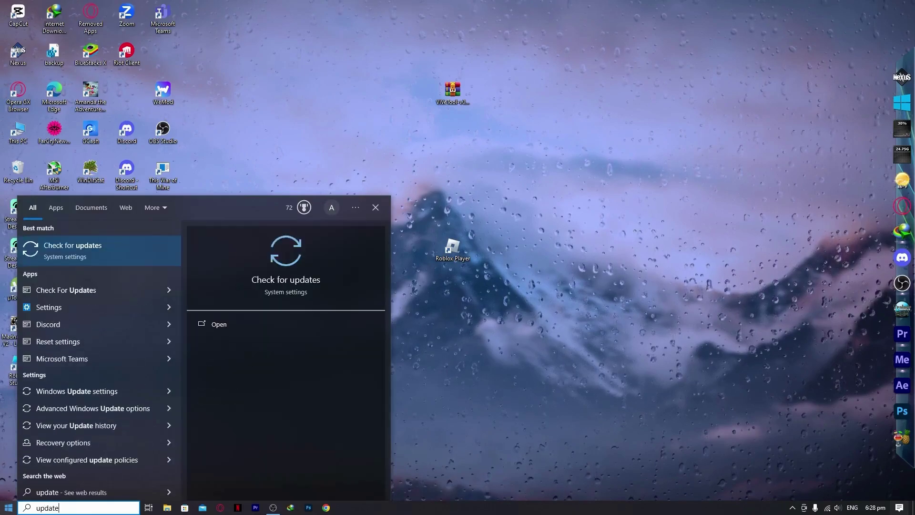
pyautogui.click(103, 256)
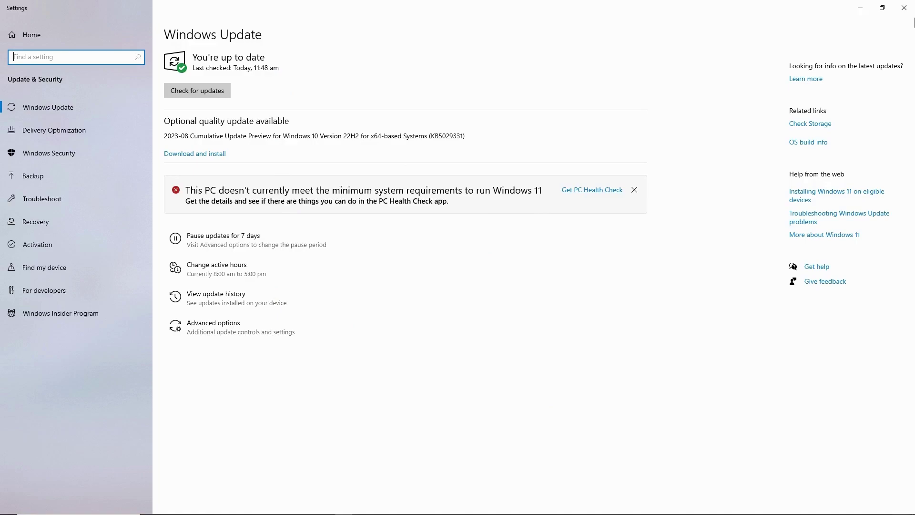
pyautogui.click(903, 8)
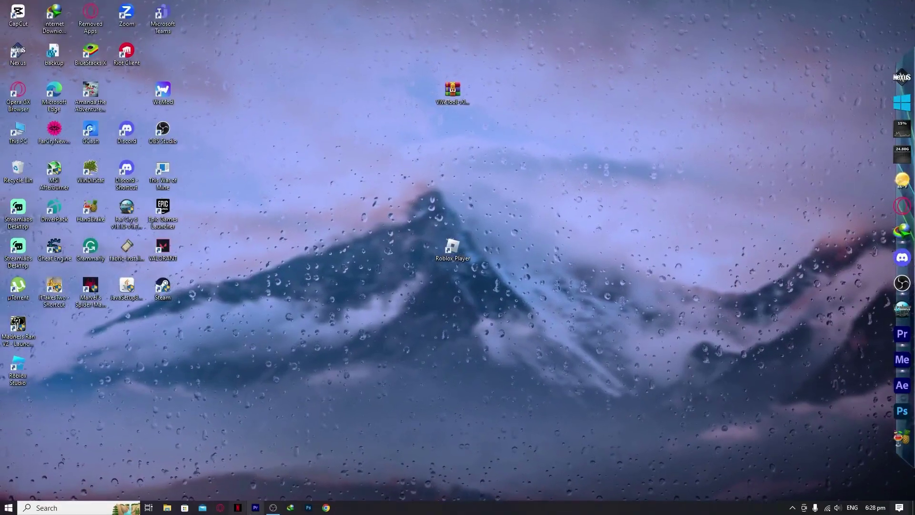
# - Launch the Run app and replace %temp% with appdata in its Open box
pyautogui.moveTo(272, 508)
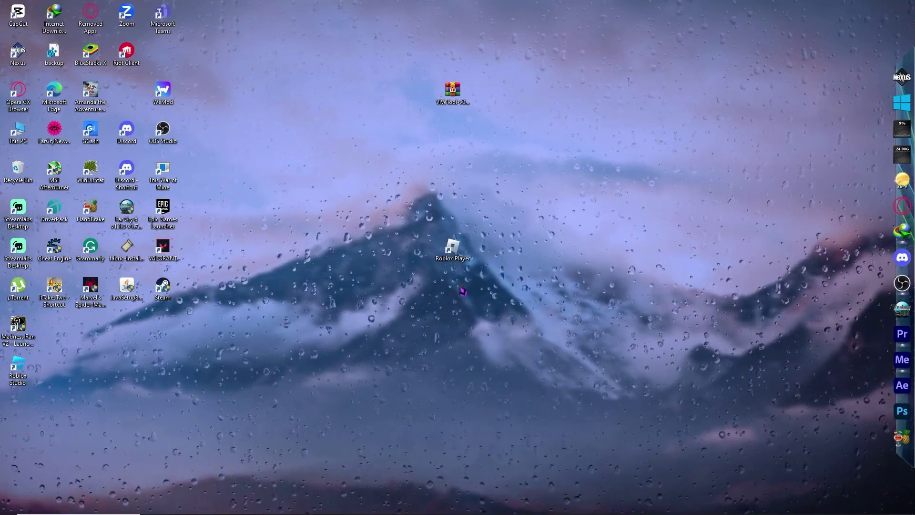
pyautogui.press('super')
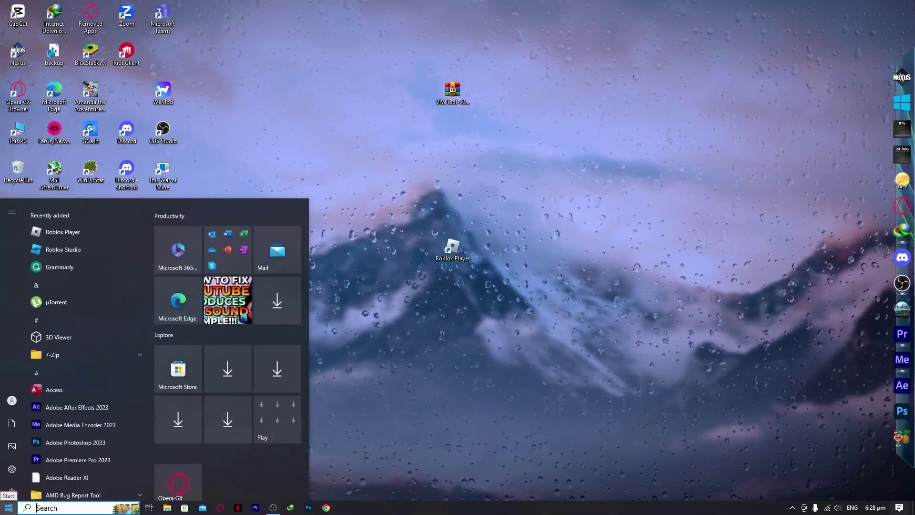
pyautogui.write('run')
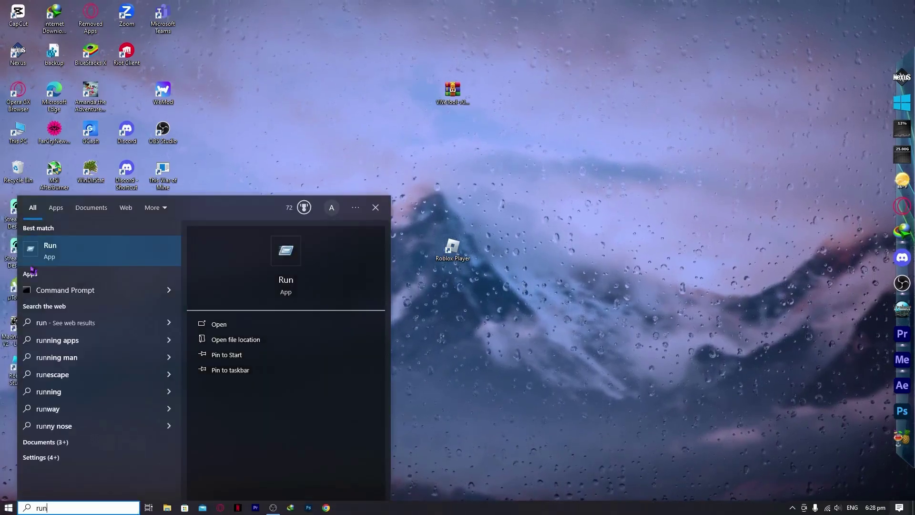
pyautogui.click(88, 252)
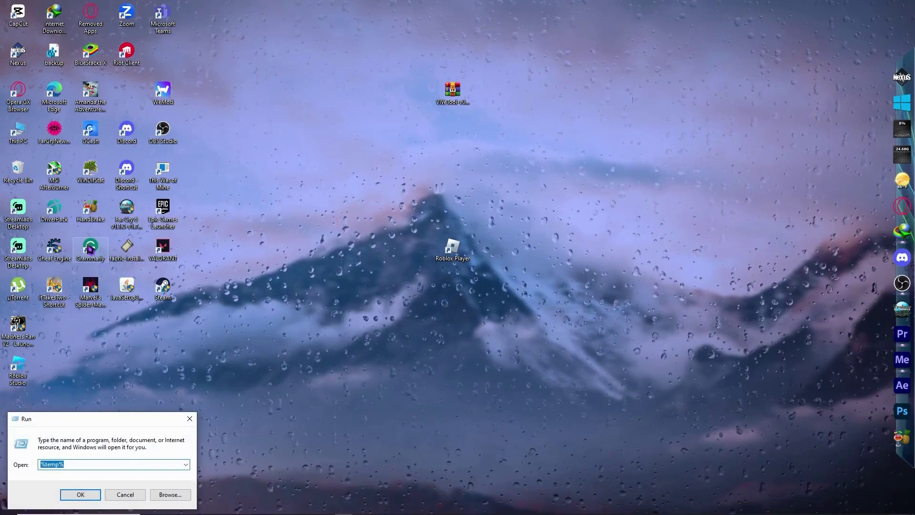
pyautogui.click(95, 466)
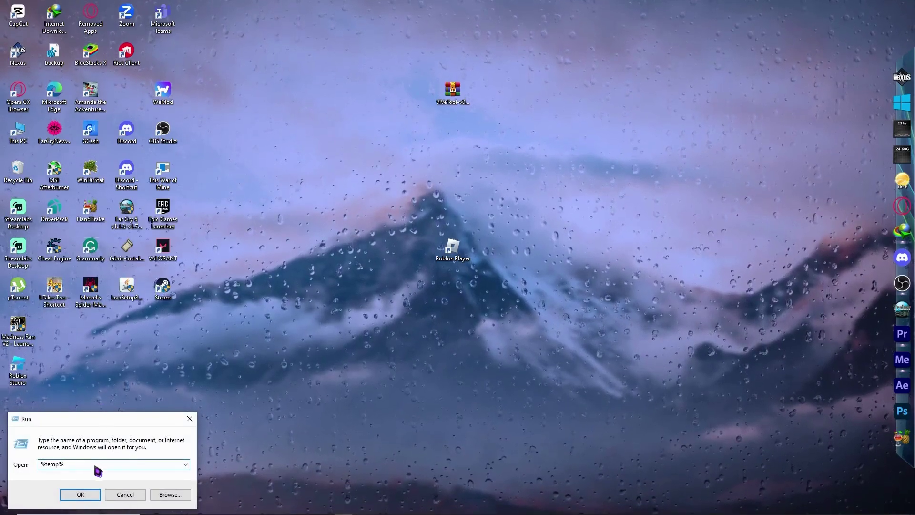
pyautogui.hotkey('ctrl', 'a')
pyautogui.write('ap')
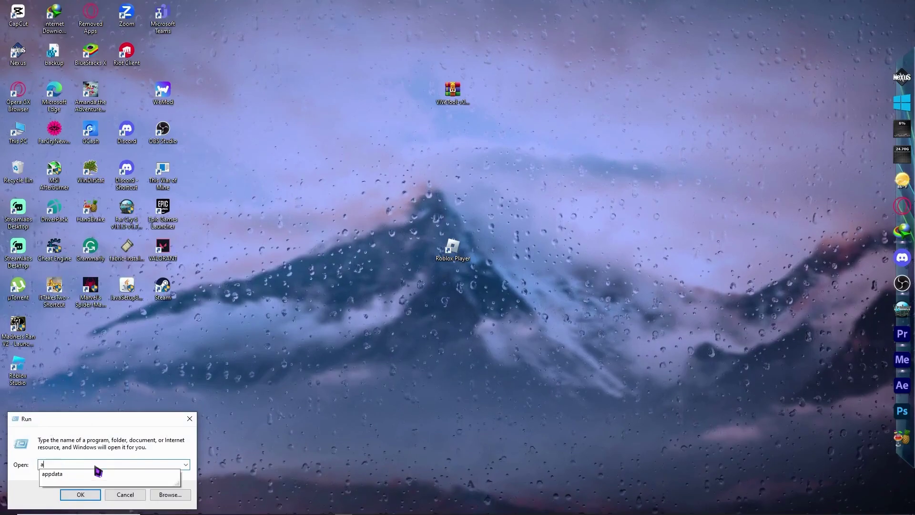
pyautogui.click(97, 473)
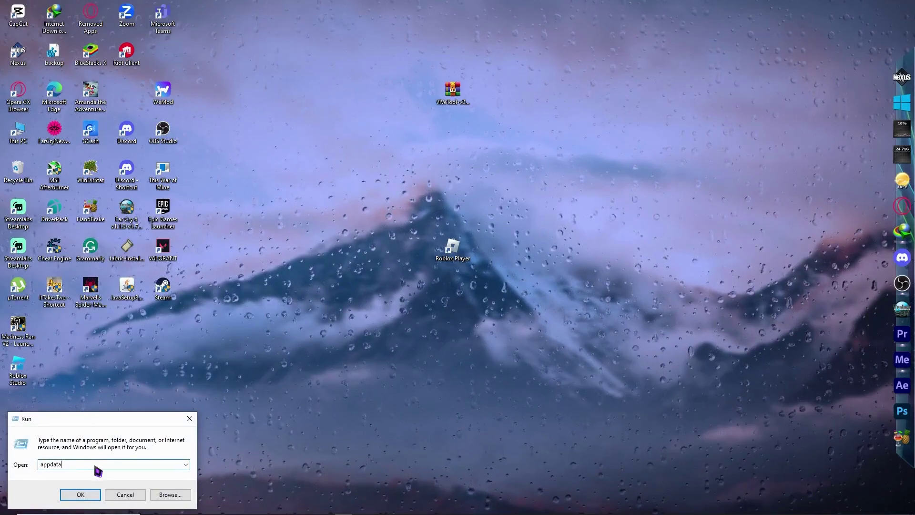
# - Open AppData\Local, delete the Roblox folder, and close File Explorer
pyautogui.click(99, 494)
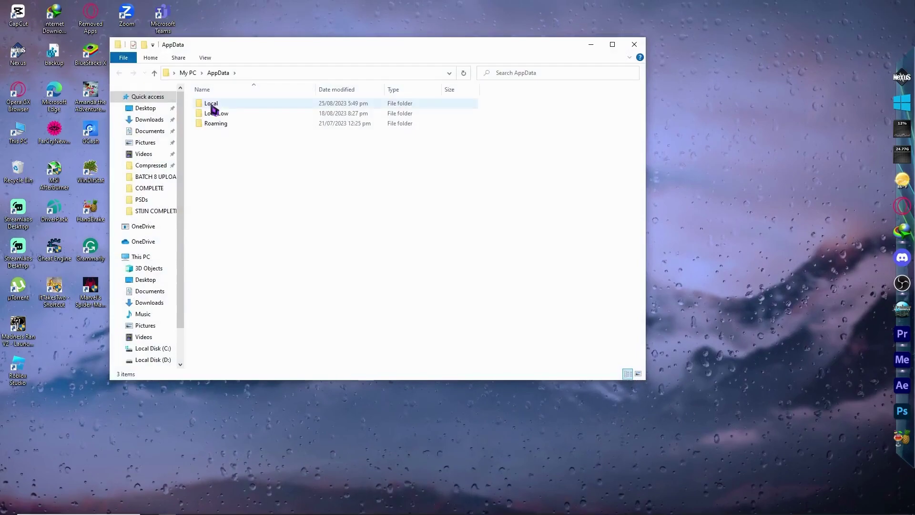
pyautogui.doubleClick(210, 104)
pyautogui.scroll(-3, 261, 230)
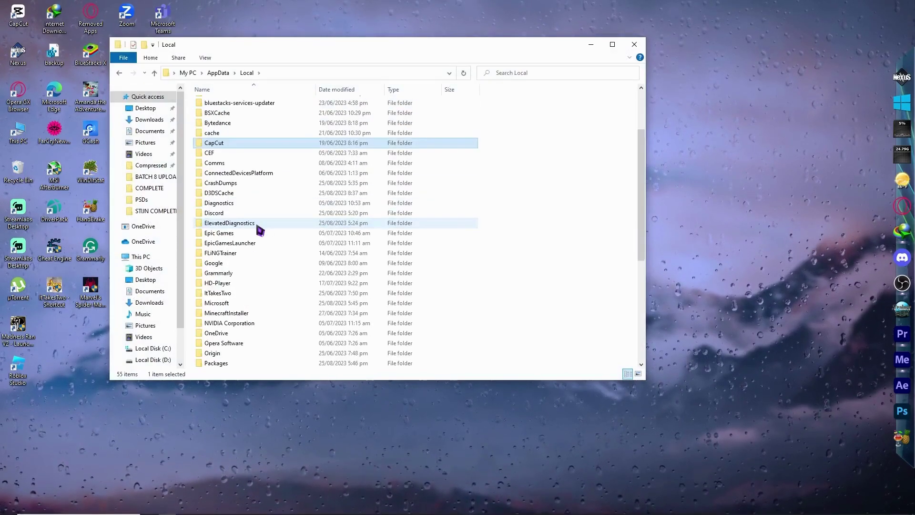
pyautogui.press('r')
pyautogui.click(221, 227)
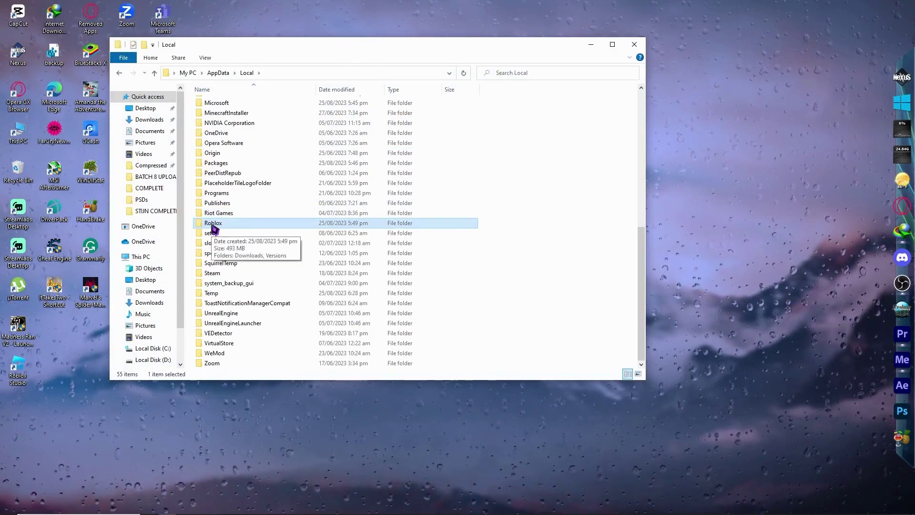
pyautogui.rightClick(213, 229)
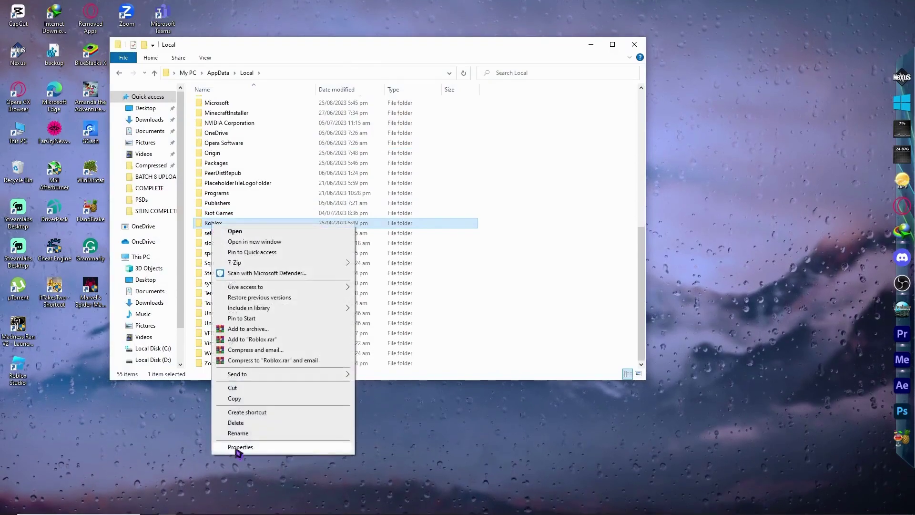
pyautogui.click(248, 424)
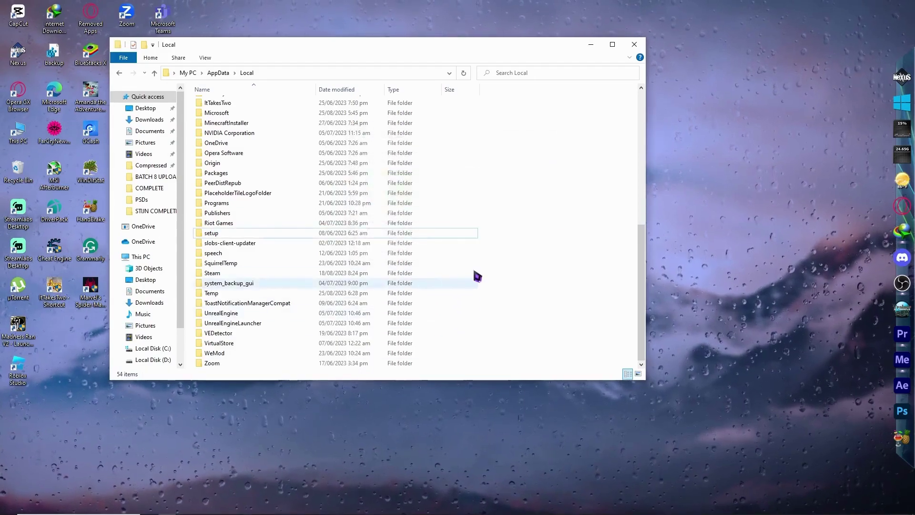
pyautogui.click(634, 44)
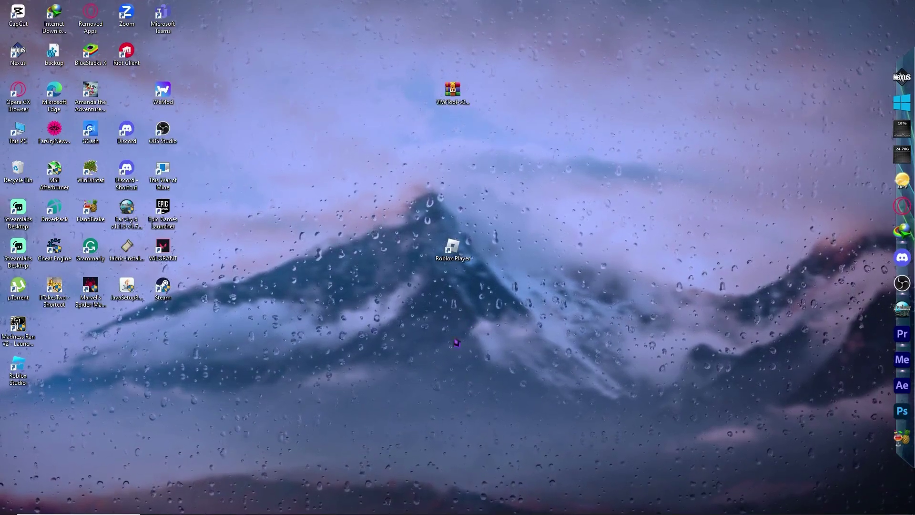
# - Load status.roblox.com and scroll the page to confirm All Systems Operational
pyautogui.moveTo(392, 509)
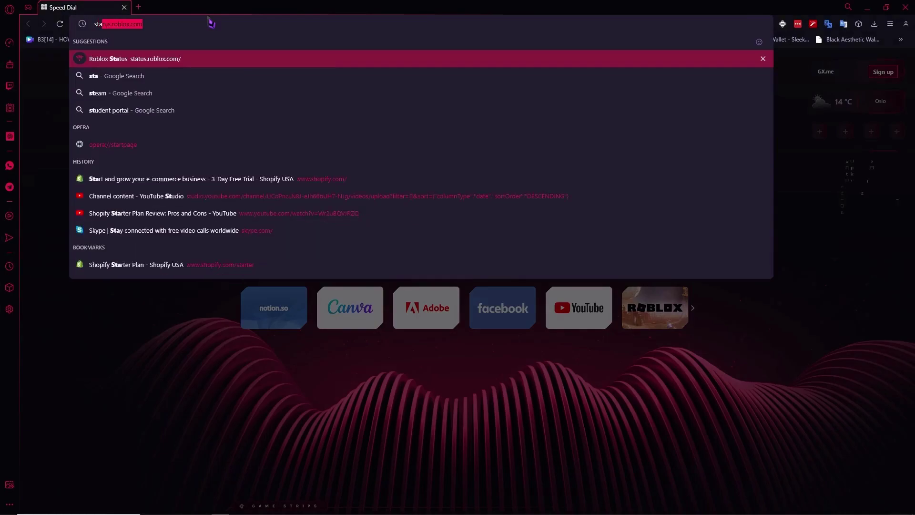
pyautogui.press('BackSpace')
pyautogui.write('.roblox.com')
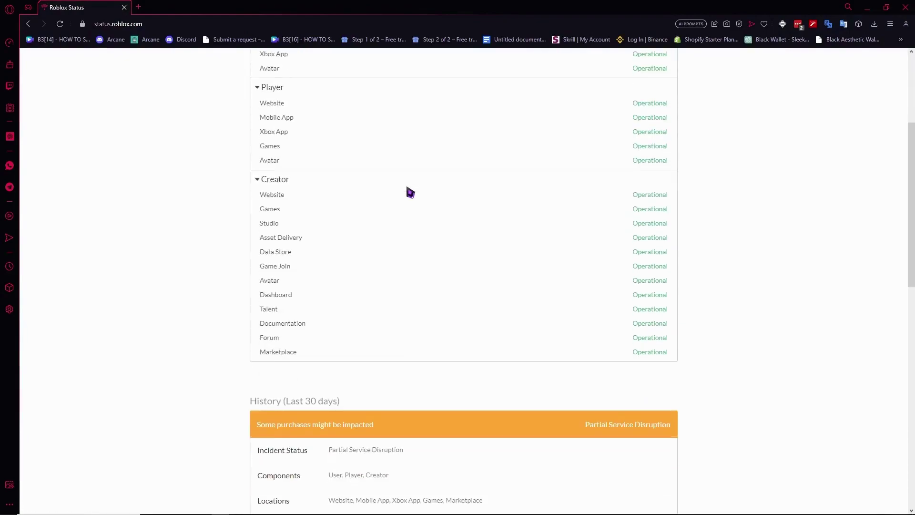
pyautogui.scroll(-1, 409, 192)
pyautogui.scroll(3, 410, 192)
pyautogui.scroll(2, 410, 192)
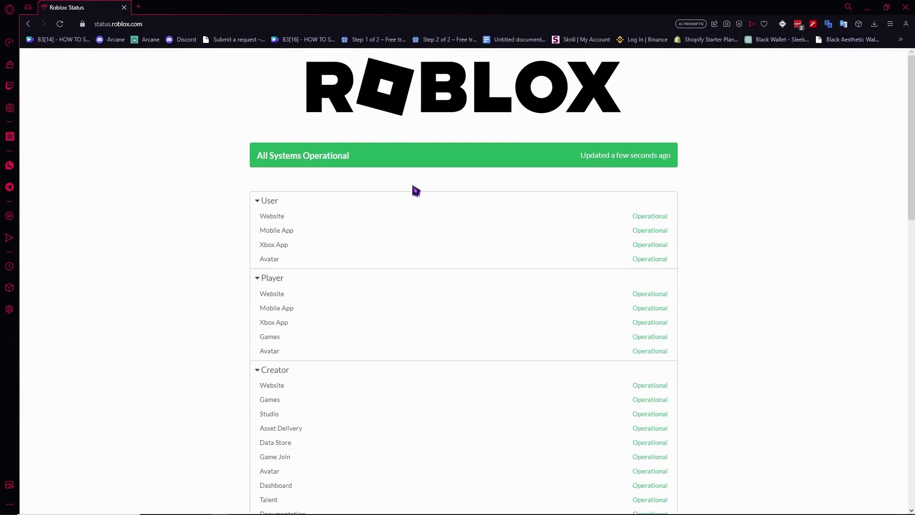
pyautogui.scroll(-5, 391, 220)
pyautogui.scroll(4, 545, 231)
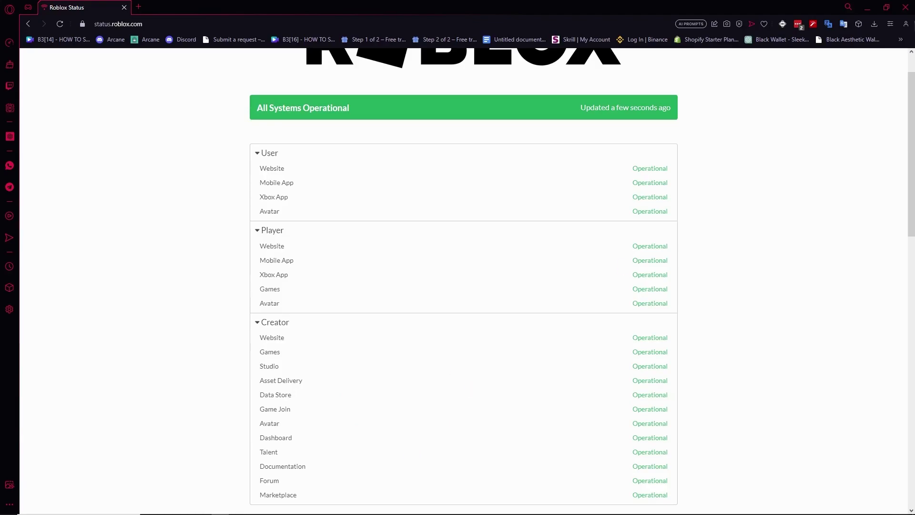
# - Close Opera GX and open Apps & features by searching 'apps' from Start
pyautogui.click(905, 7)
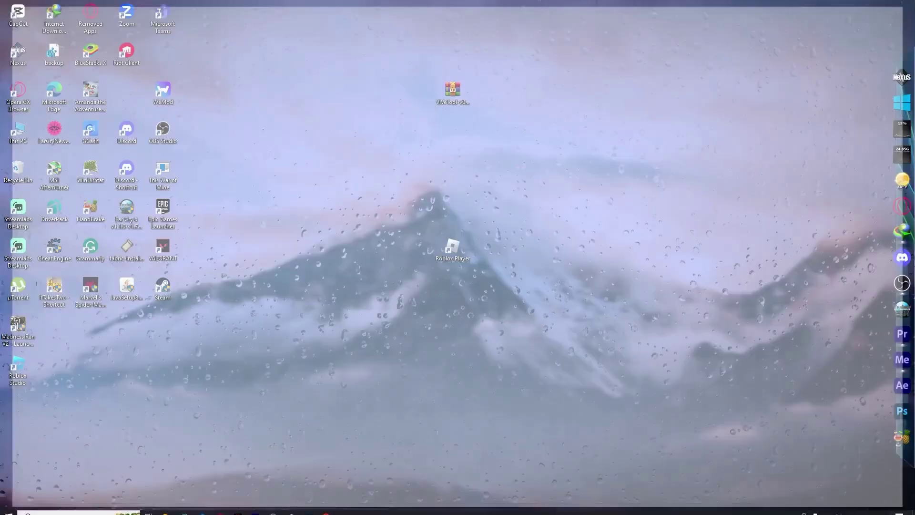
pyautogui.click(9, 507)
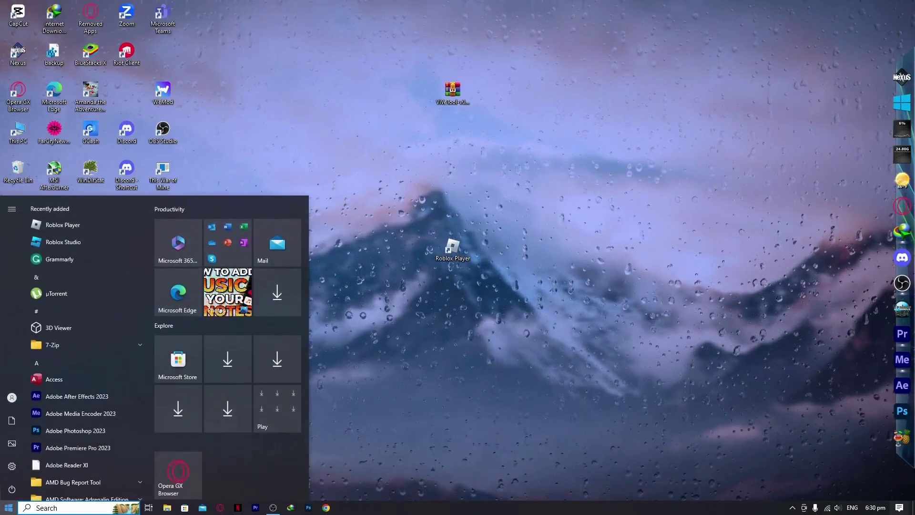
pyautogui.write('apps')
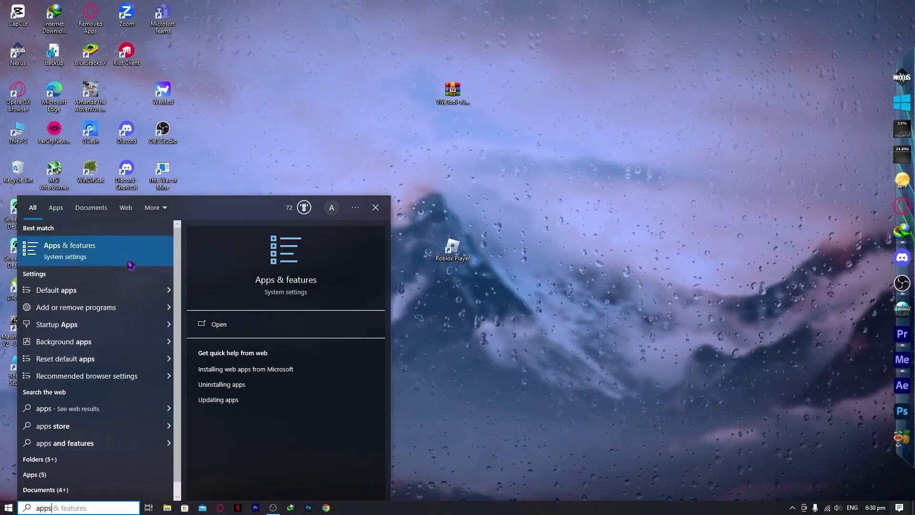
pyautogui.click(131, 263)
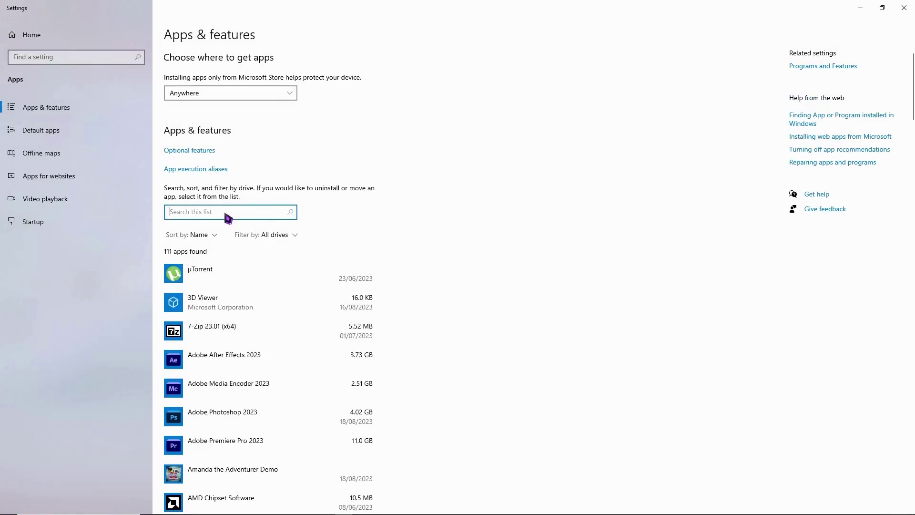
# - Search 'roblo', show the Roblox uninstall confirmation, dismiss it, and close Settings
pyautogui.write('roblox')
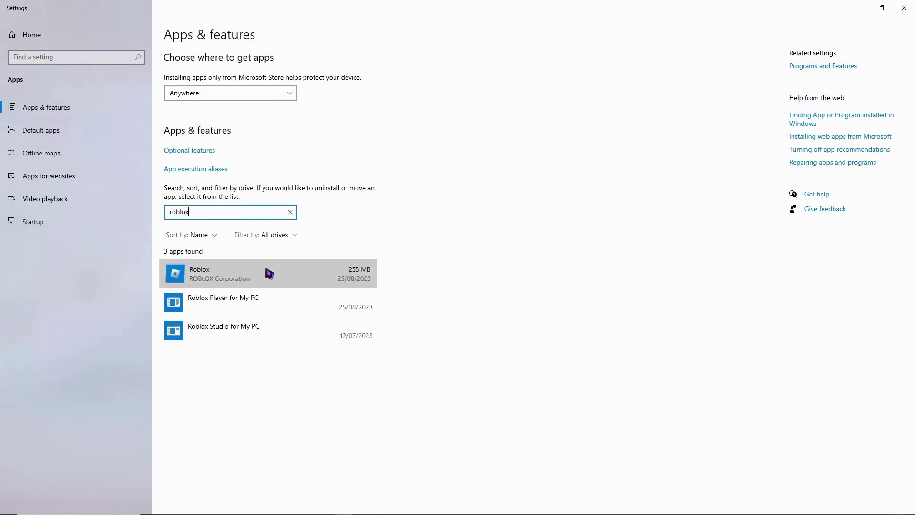
pyautogui.click(265, 272)
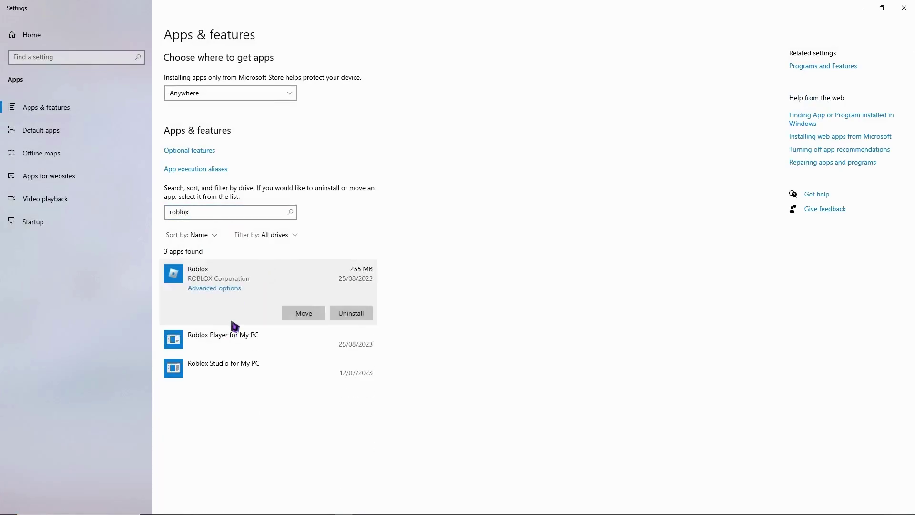
pyautogui.click(351, 317)
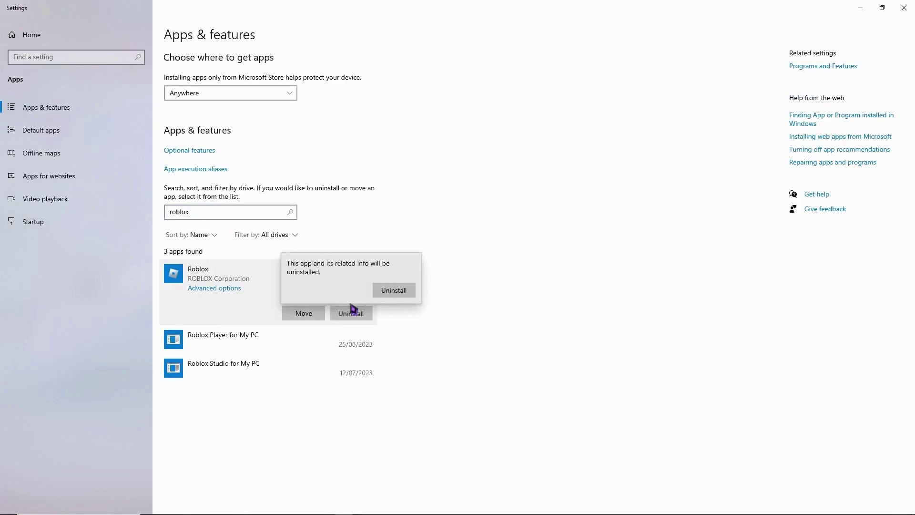
pyautogui.click(506, 277)
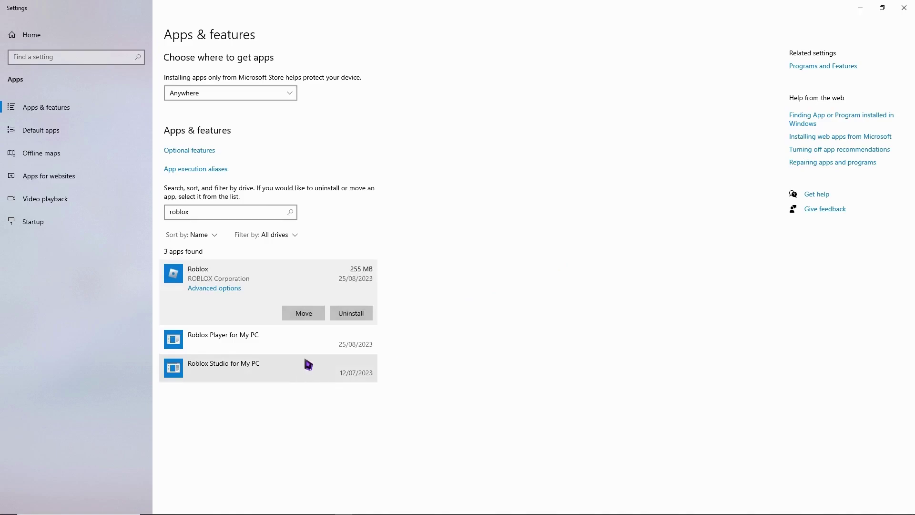
pyautogui.click(903, 8)
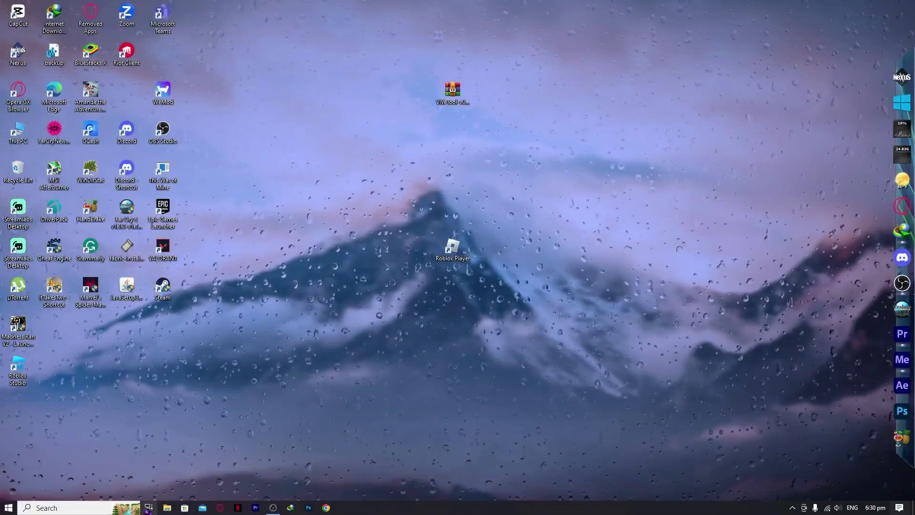